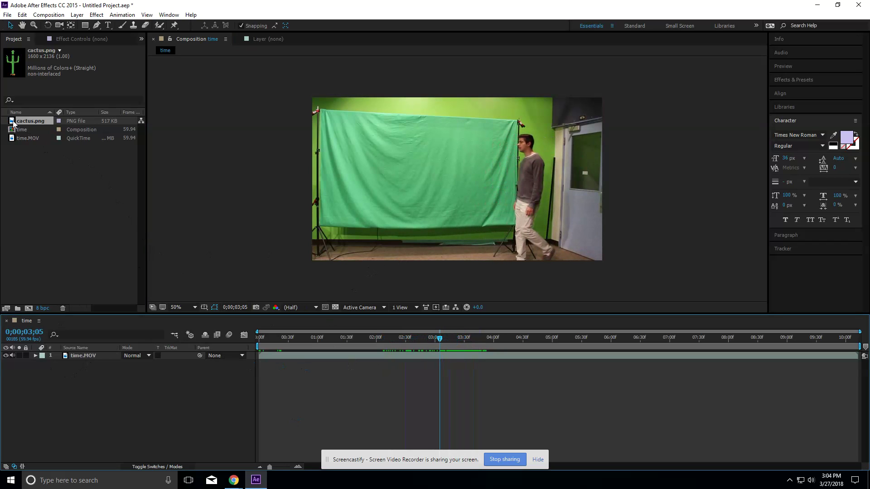
Step: Add cactus.png to the time composition as the front layer, scale it down, and place it before the green screen
left_click_drag(16, 123, 409, 210)
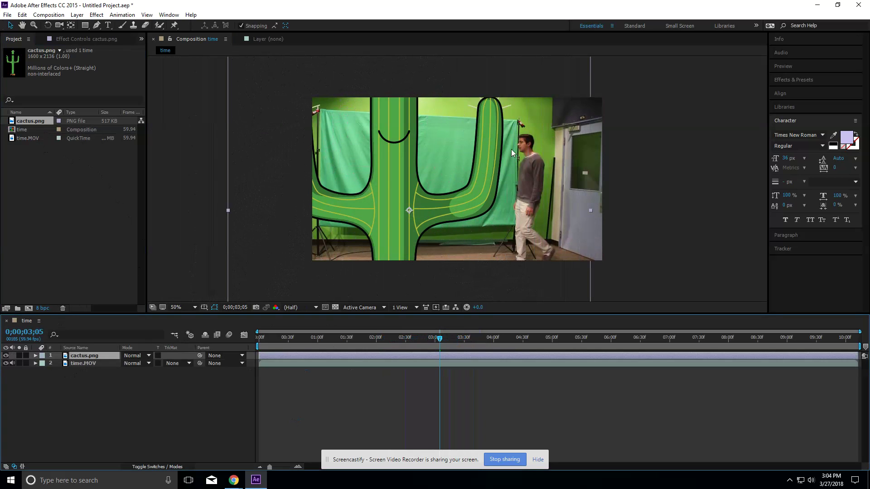
key("comma")
left_click_drag(344, 74, 401, 159)
mouse_move(432, 186)
left_mouse_down()
mouse_move(449, 182)
mouse_move(439, 182)
left_mouse_up()
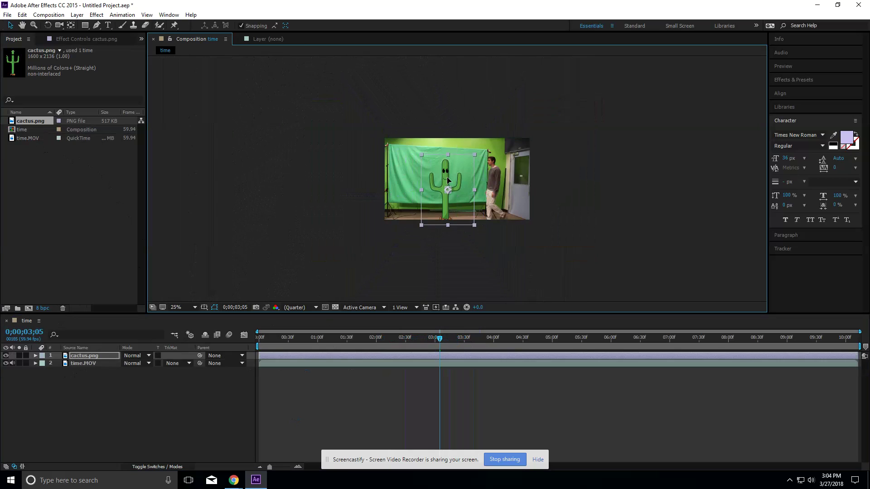
Step: Nudge the cactus layer upward until its orange base sits on the floor within the frame
key("Up")
key("Up")
key("Up")
key("Up")
key("Up")
key("Up")
key("Up")
key("Up")
key("Up")
key("Up")
key("Up")
key("Up")
key("Up")
key("Up")
key("Up")
key("Up")
key("Up")
key("Up")
key("Up")
key("Up")
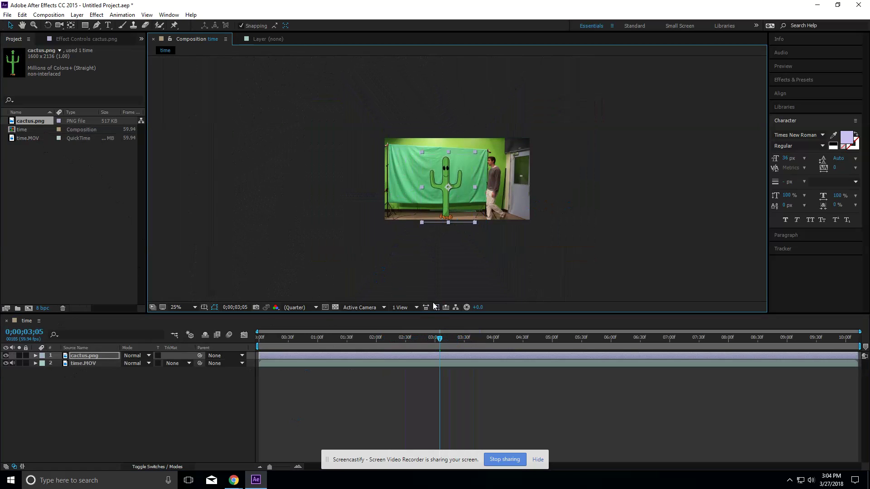
Step: At 0;00;05;40, duplicate the time.MOV layer and place the copy above cactus.png, checking it by toggling its visibility
left_click_drag(439, 339, 591, 345)
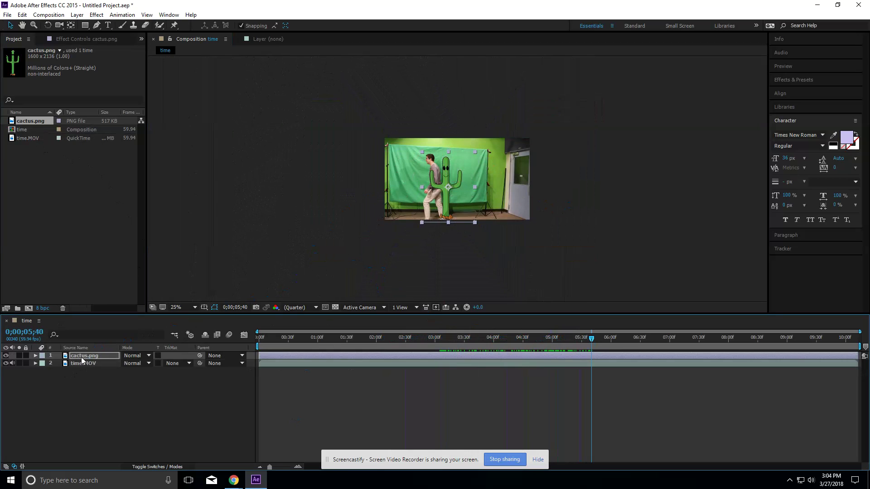
mouse_move(81, 358)
left_mouse_down()
mouse_move(91, 372)
mouse_move(83, 353)
left_mouse_up()
scroll(477, 248, "up", 2)
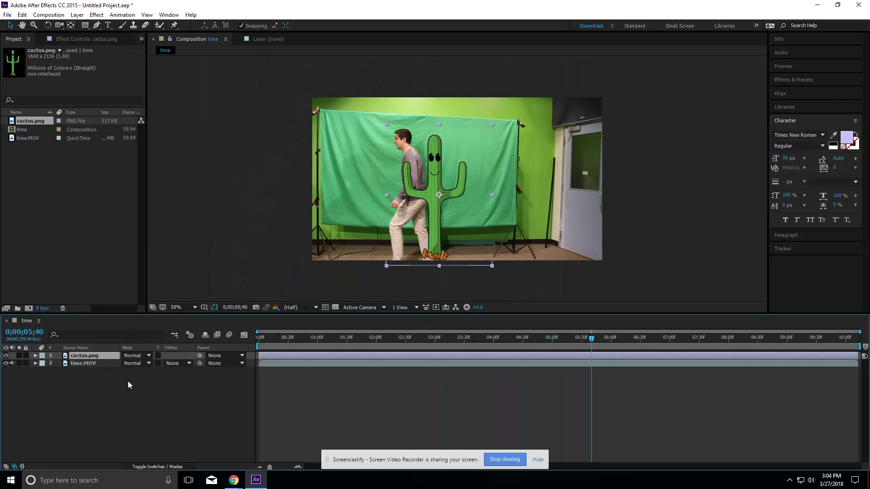
left_click(77, 365)
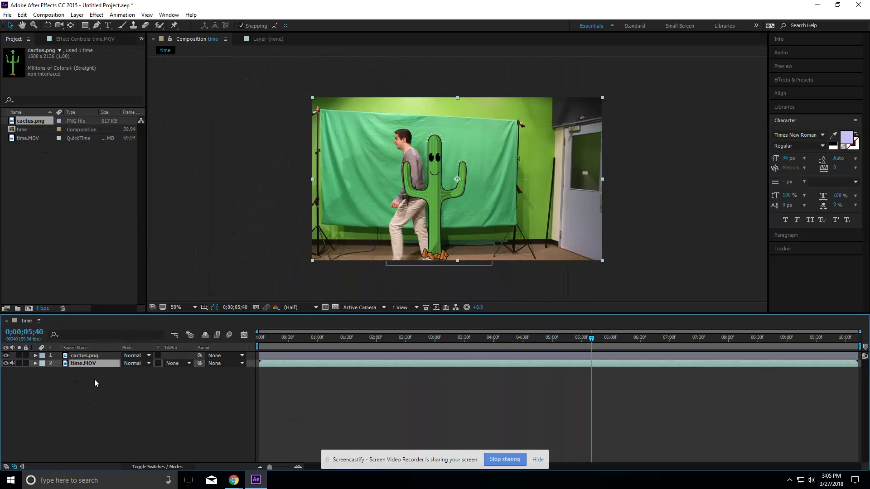
key("ctrl+d")
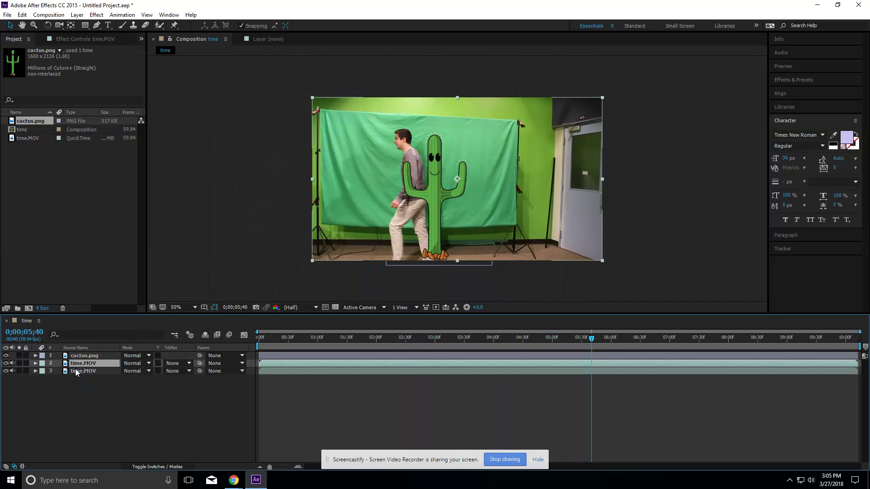
left_click_drag(75, 365, 83, 352)
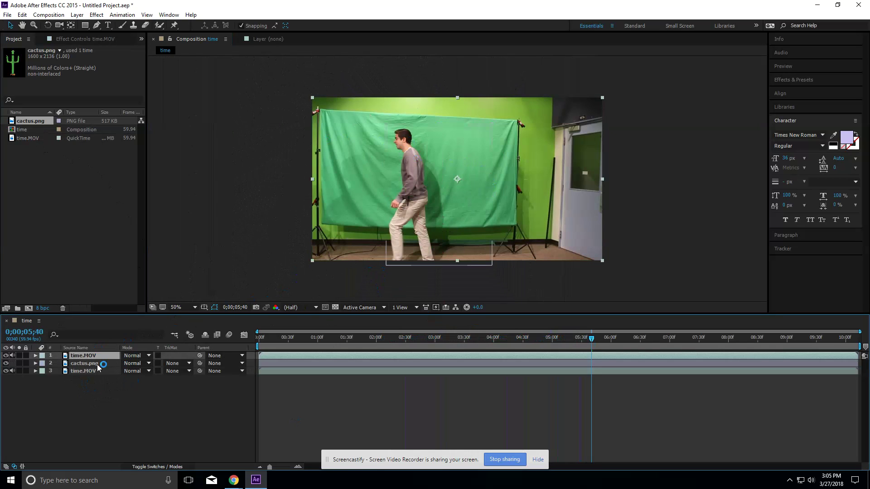
left_click(5, 355)
left_click(5, 356)
Step: Draw a closed Pen mask around the walking man on the front time.MOV layer
left_click(97, 26)
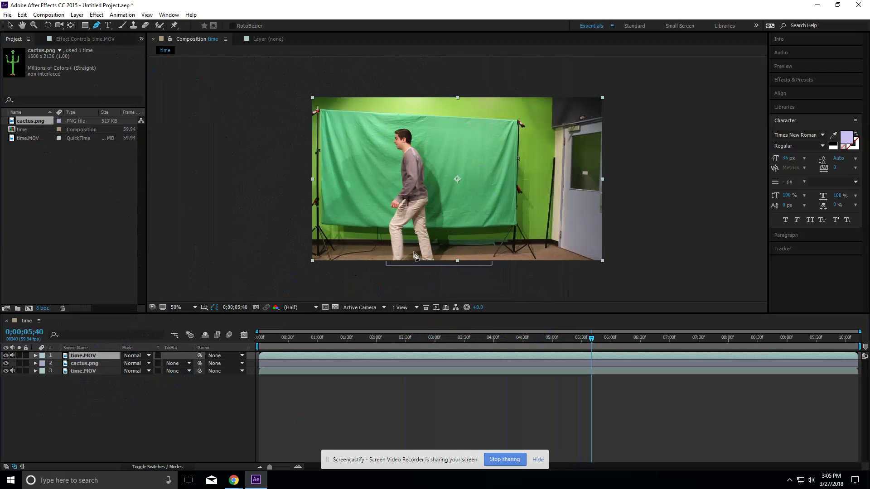
left_click(389, 254)
left_click(388, 211)
left_click(395, 191)
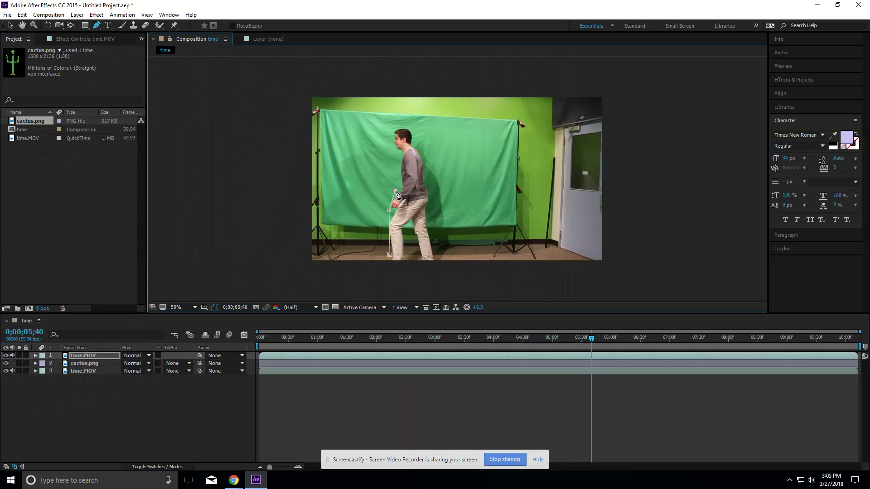
left_click(398, 151)
left_click(391, 132)
left_click(412, 124)
left_click(419, 147)
left_click(434, 189)
left_click(433, 222)
left_click(440, 258)
left_click(421, 266)
left_click(411, 233)
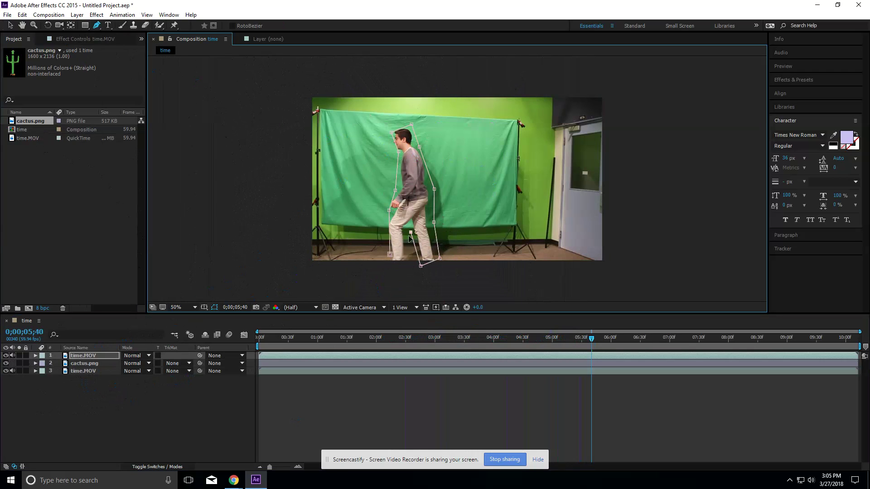
left_click(406, 245)
left_click(404, 263)
left_click(386, 263)
left_click(390, 254)
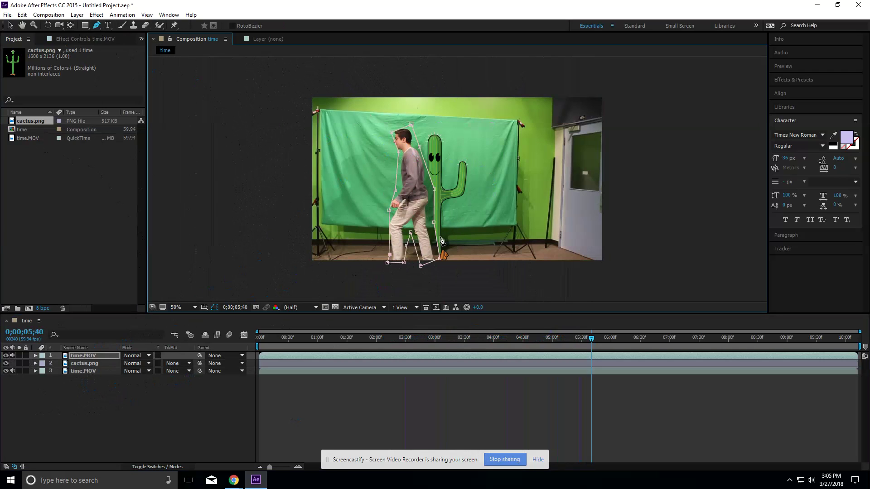
Step: Delete the hand-drawn mask from the front time.MOV layer
left_click(34, 355)
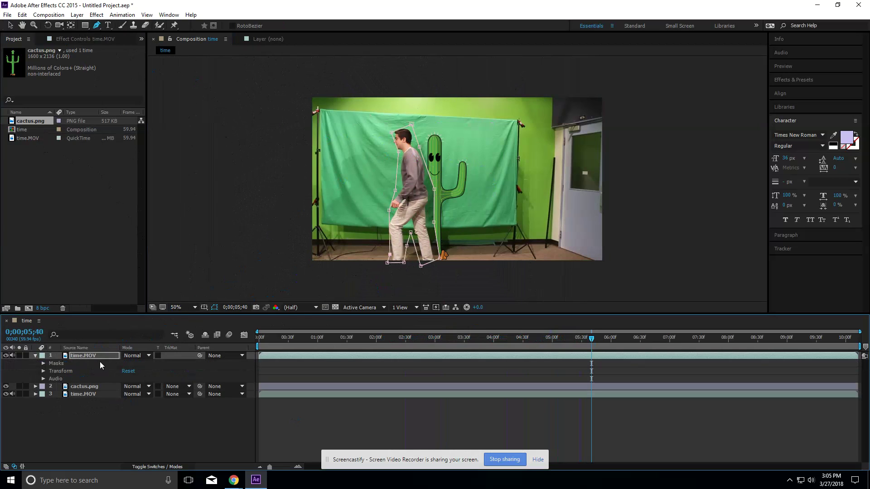
left_click(44, 363)
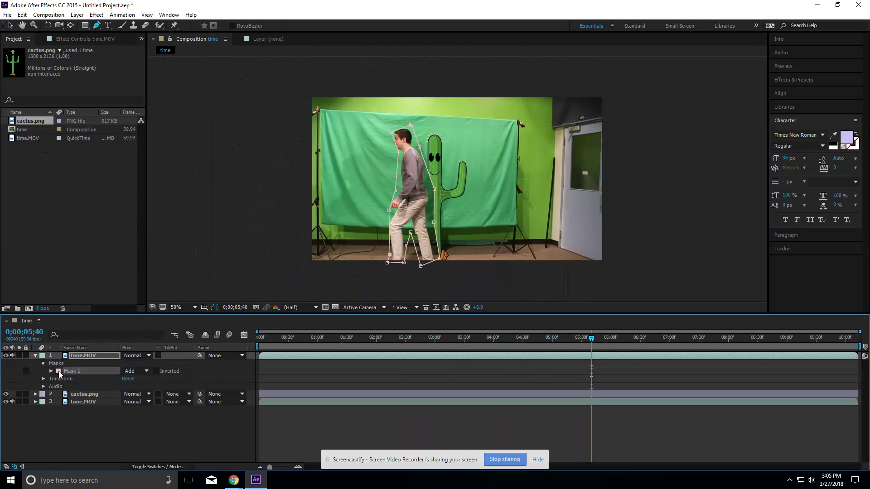
left_click(58, 371)
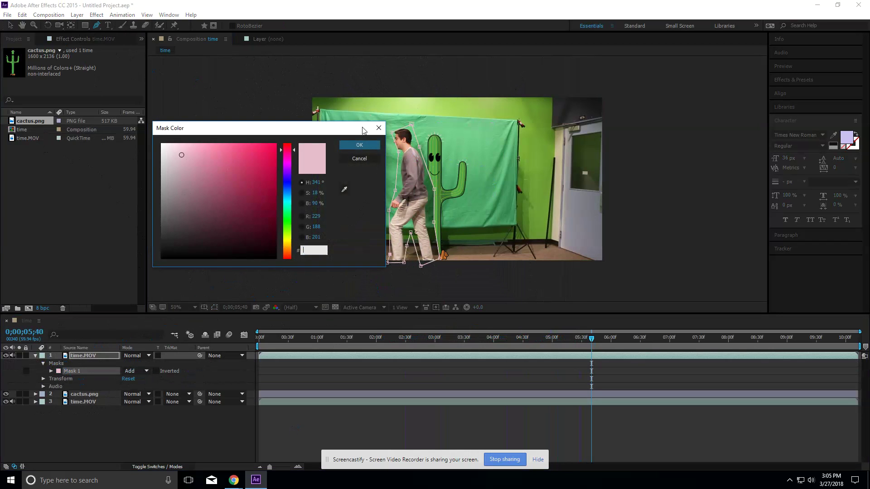
left_click(359, 158)
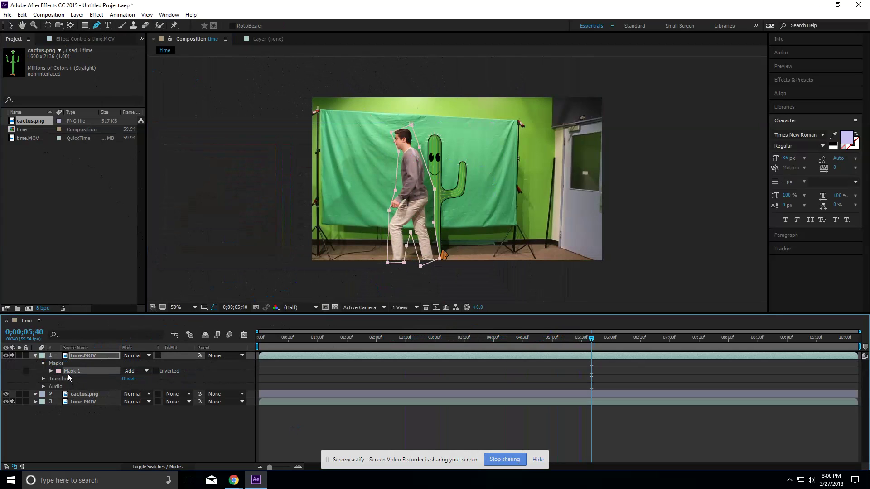
key("Delete")
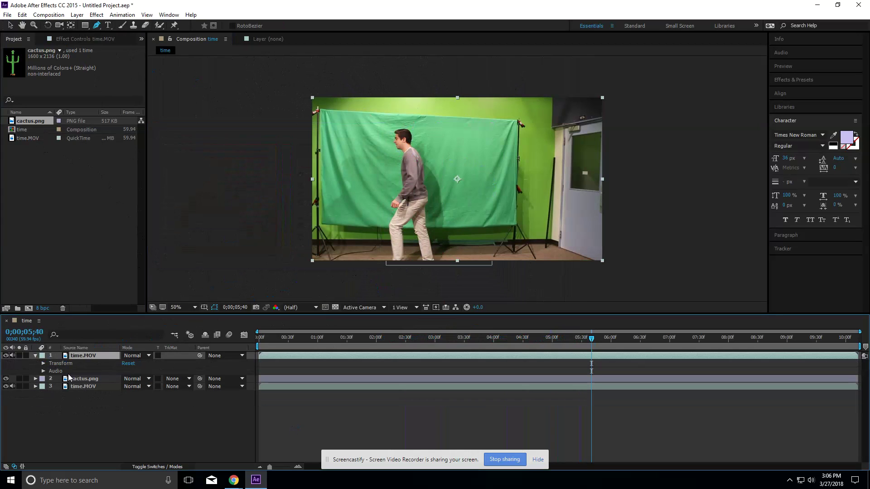
left_click(36, 356)
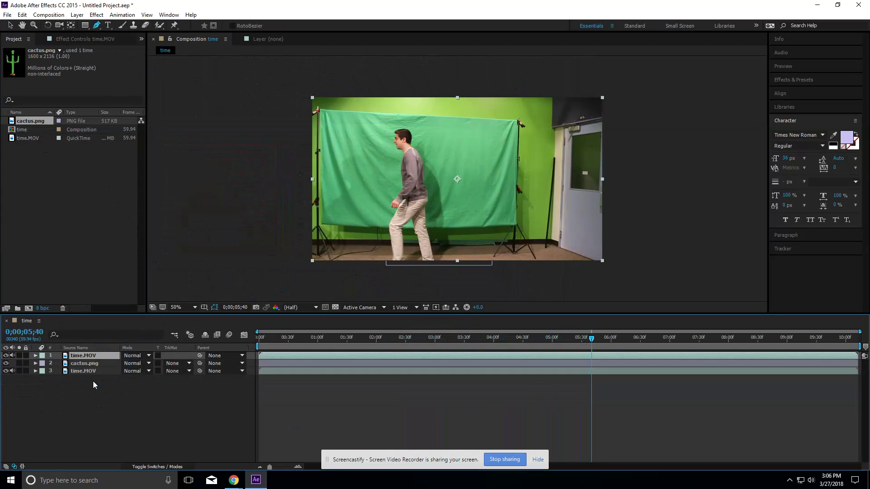
Step: Open the front time.MOV layer for Roto Brush at 0;00;03;14 and paint foreground strokes over the walking man
left_click(159, 27)
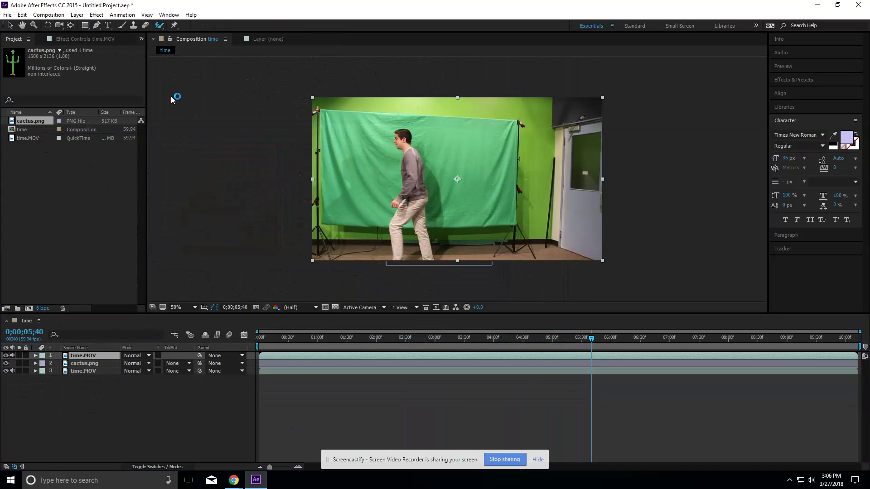
double_click(420, 190)
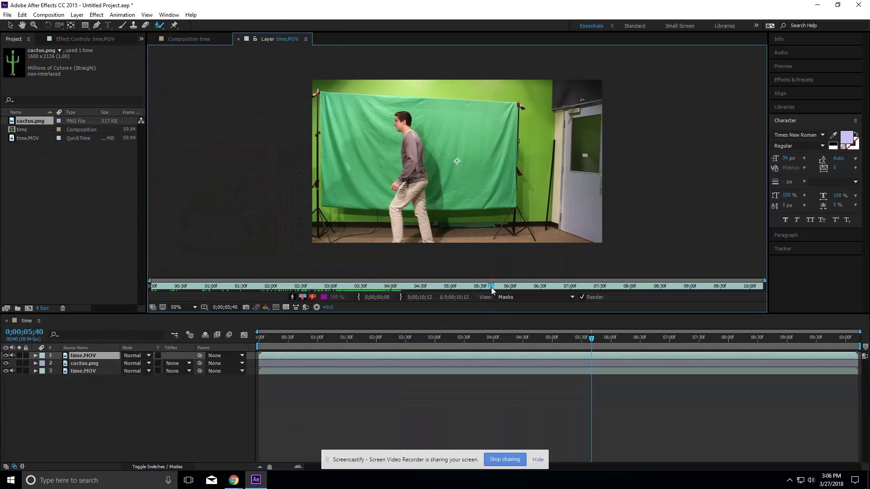
left_click_drag(491, 288, 346, 288)
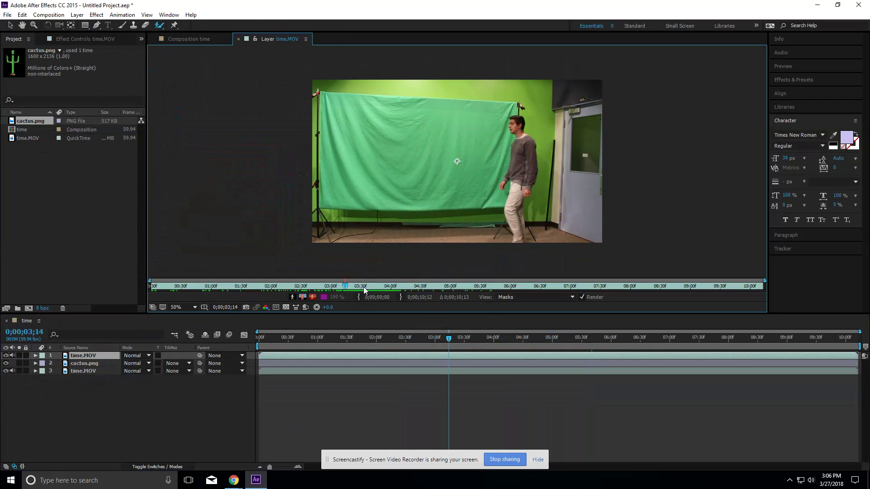
left_click(515, 241)
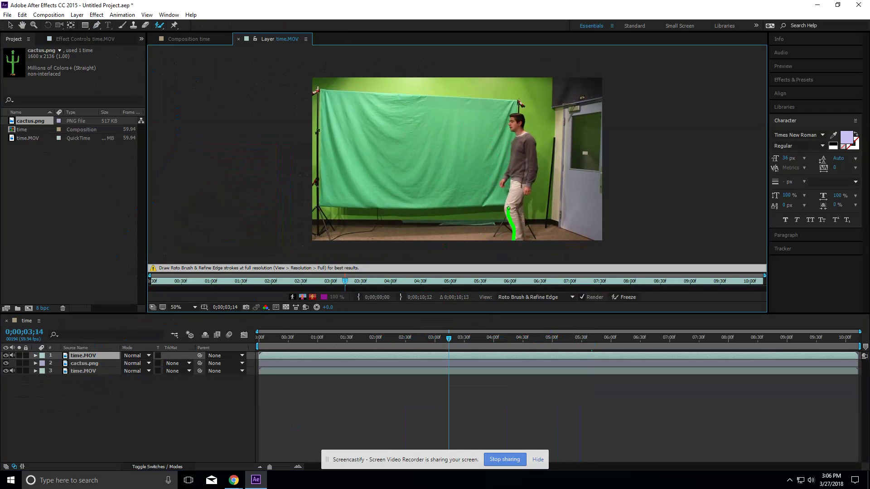
left_click_drag(508, 208, 511, 198)
left_click_drag(512, 162, 518, 139)
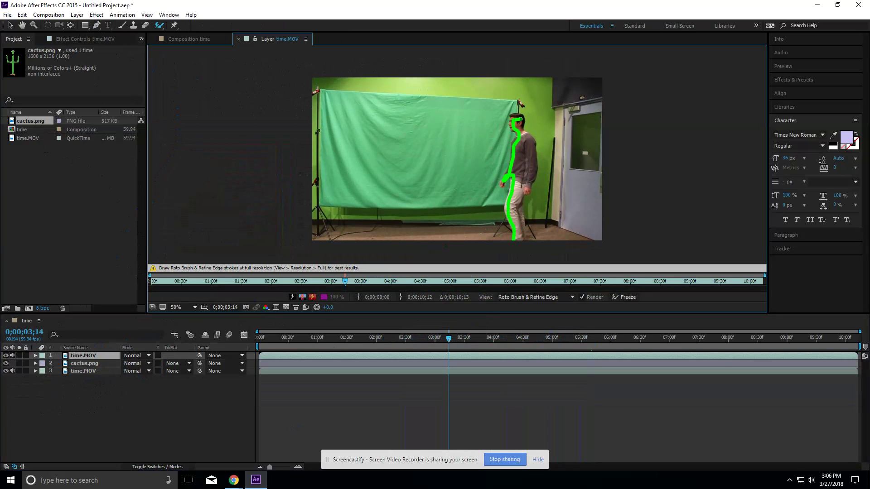
mouse_move(528, 136)
left_mouse_down()
mouse_move(534, 172)
mouse_move(519, 240)
left_mouse_up()
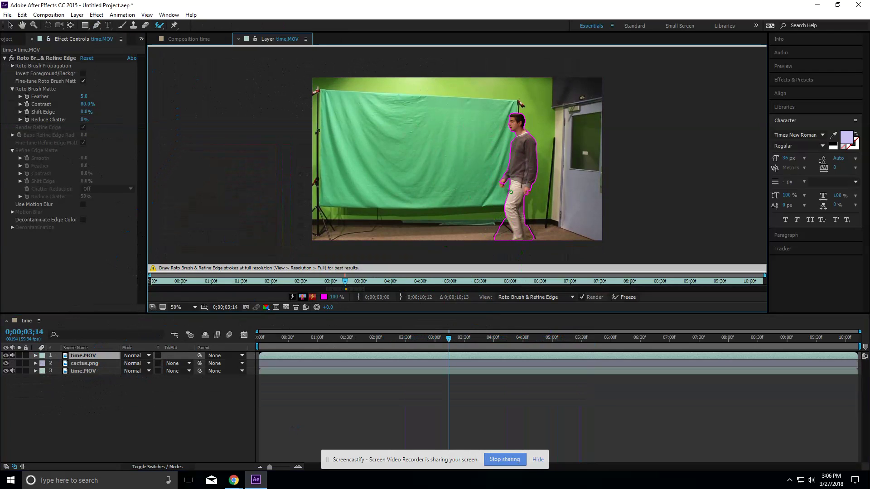
Step: Subtract the background areas around the man's lower legs from the Roto Brush selection at 0;00;03;14
key("slash")
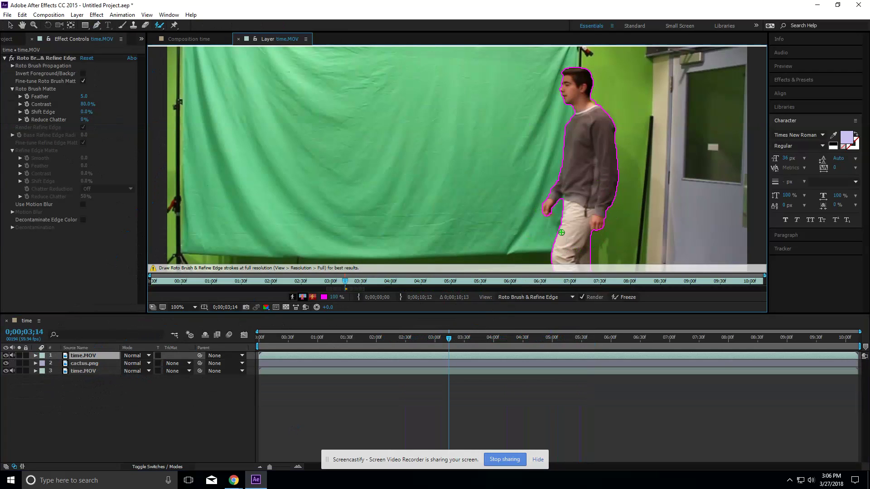
key("comma")
key("comma")
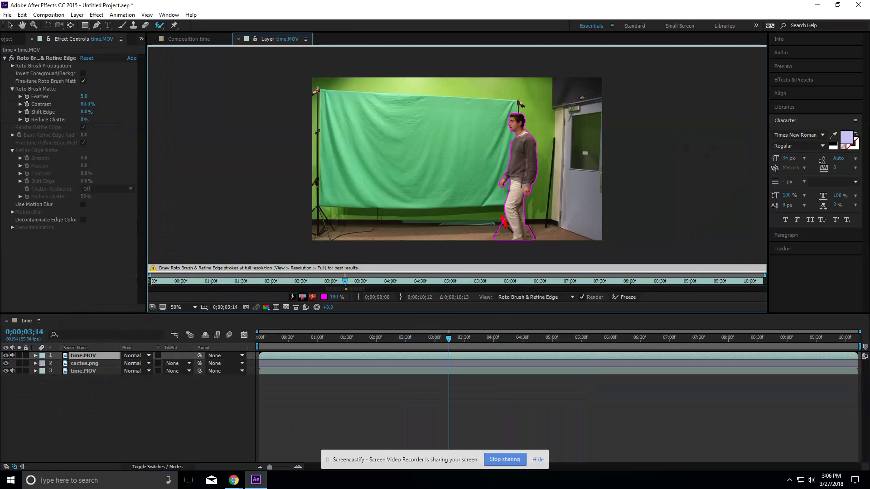
left_click_drag(508, 238, 509, 240)
left_click_drag(530, 241, 530, 242)
Step: Correct the Roto Brush selection around the man's legs at 0;00;03;20 and propagate it to 0;00;03;38
left_click(348, 284)
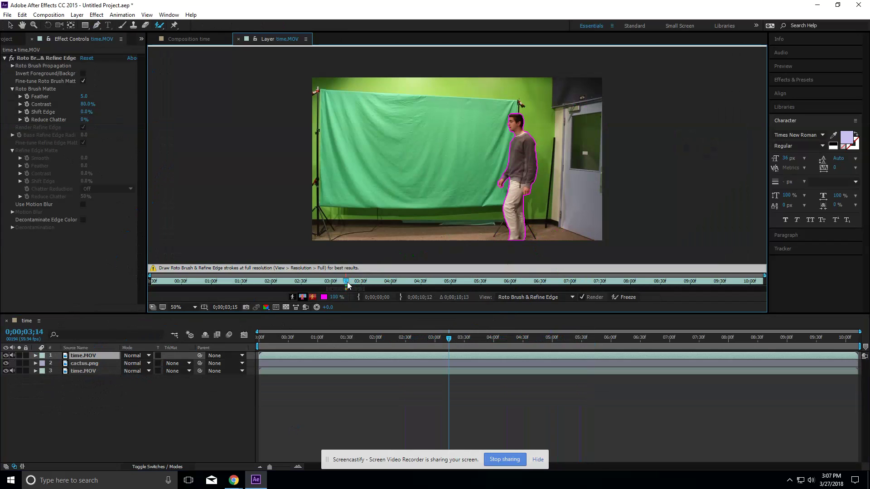
mouse_move(347, 285)
left_mouse_down()
mouse_move(355, 284)
mouse_move(347, 285)
left_mouse_up()
left_click_drag(351, 284, 351, 284)
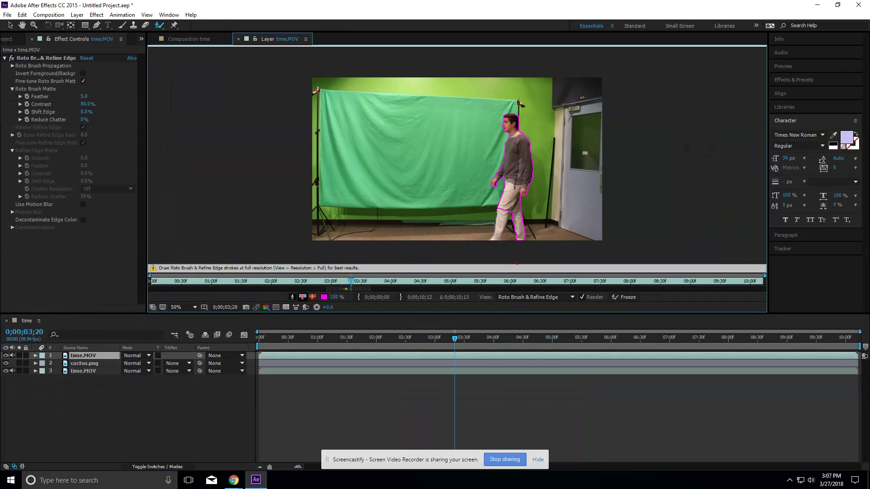
mouse_move(501, 210)
left_mouse_down()
mouse_move(495, 239)
mouse_move(506, 208)
left_mouse_up()
left_click_drag(554, 220, 555, 220)
left_click(354, 281)
left_click_drag(356, 283, 370, 283)
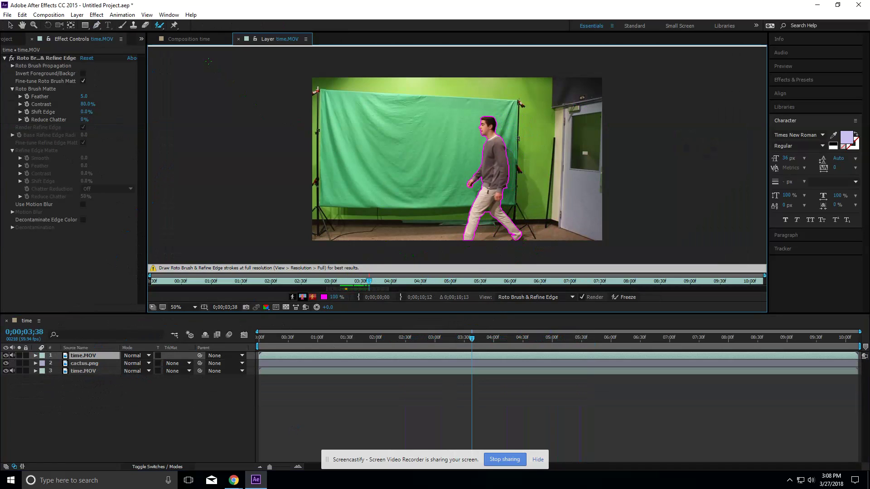
Step: Return to the time composition, move the cactus directly behind the walking man, and preview the overlap at 0;00;03;29
left_click(193, 38)
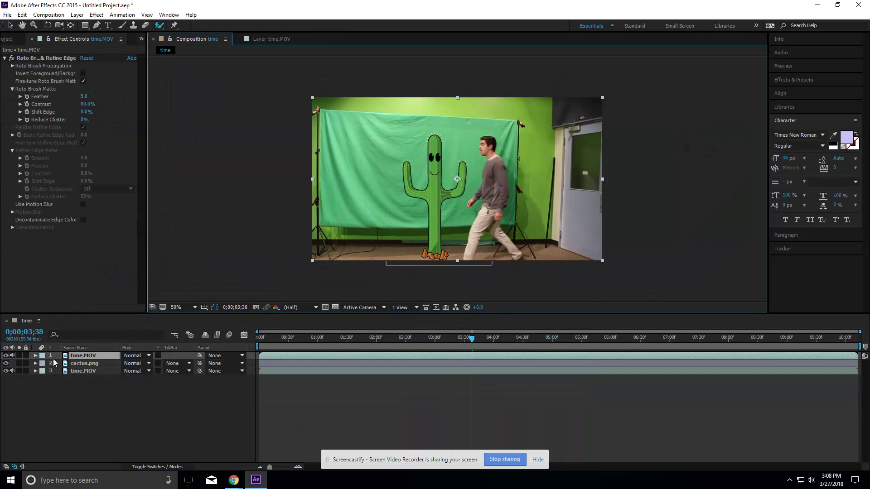
left_click(97, 363)
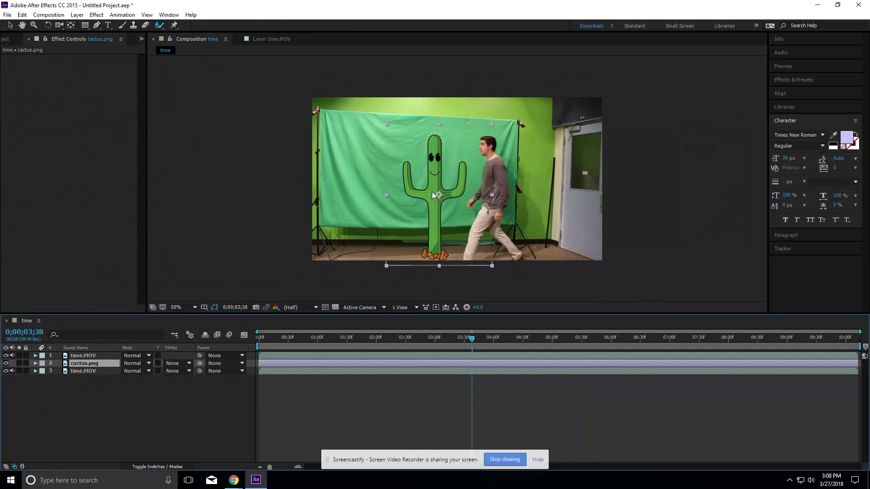
left_click_drag(433, 195, 494, 195)
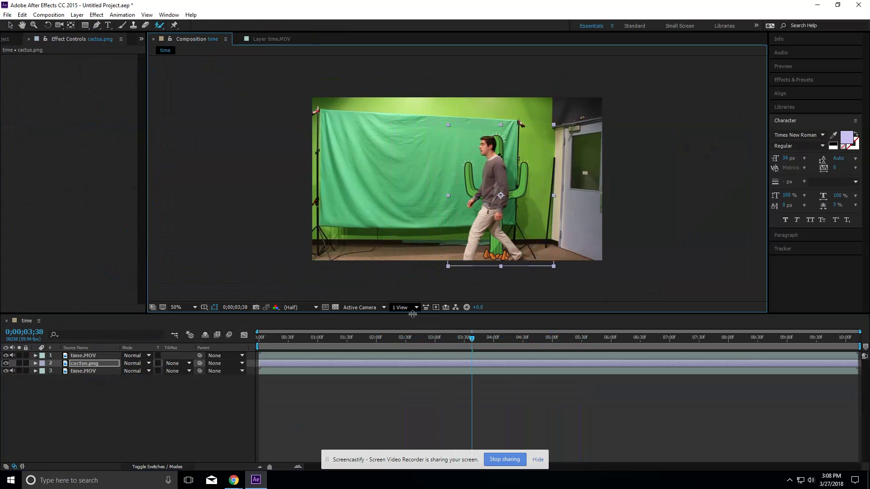
mouse_move(472, 339)
left_mouse_down()
mouse_move(420, 342)
mouse_move(495, 346)
mouse_move(453, 344)
mouse_move(479, 346)
mouse_move(463, 345)
left_mouse_up()
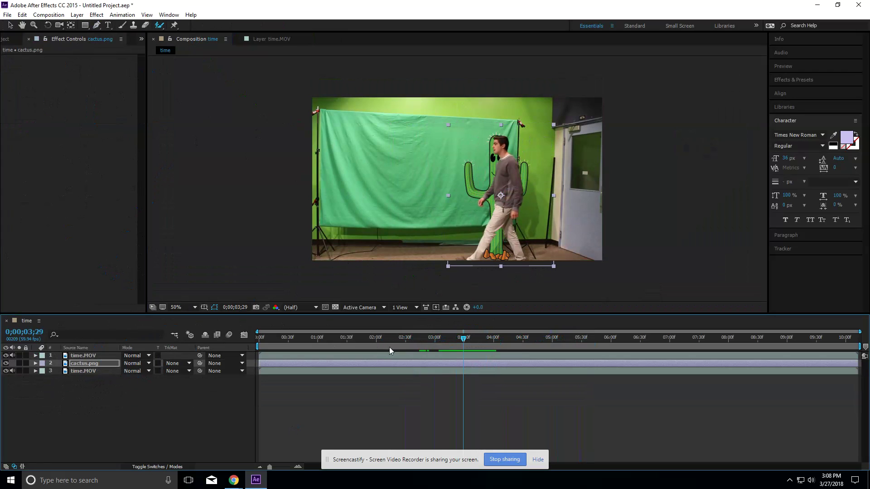